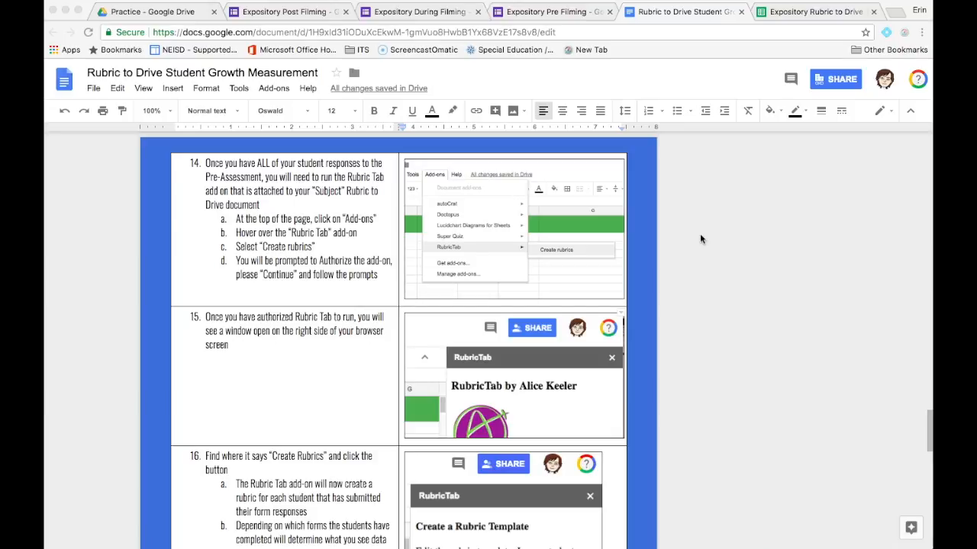
# - Switch to the Expository Rubric to Drive spreadsheet and check the Pre form responses against the student names and emails on the roster sheet
pyautogui.click(818, 12)
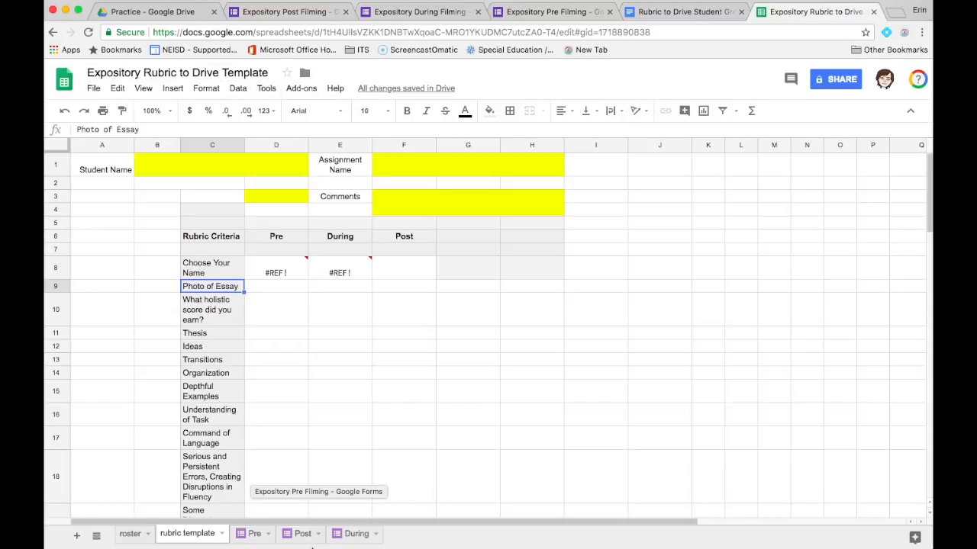
pyautogui.click(252, 534)
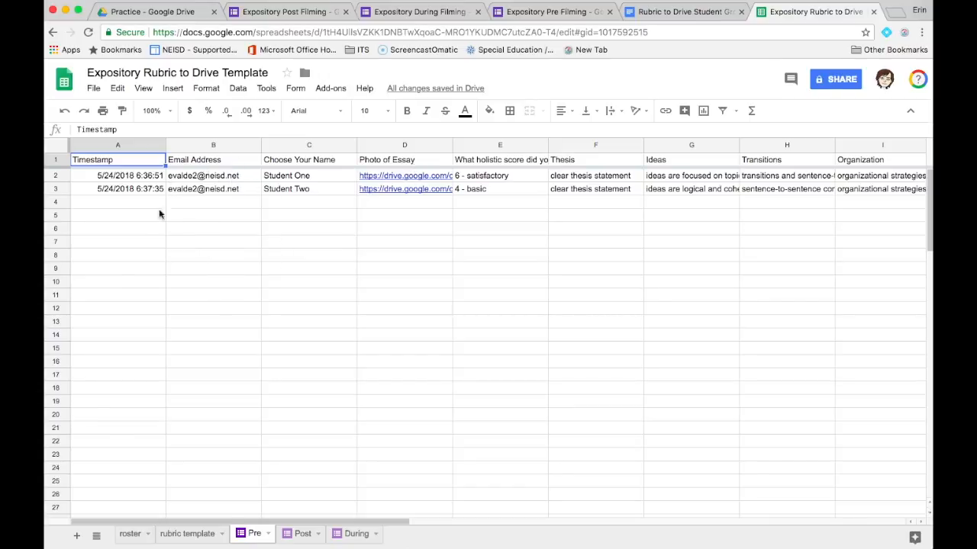
pyautogui.click(129, 534)
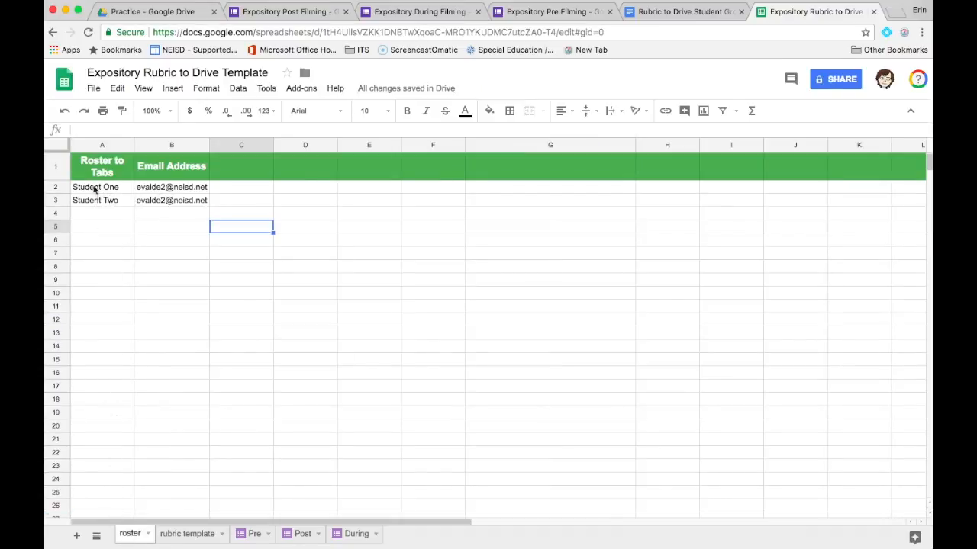
pyautogui.moveTo(87, 187); pyautogui.dragTo(178, 187)
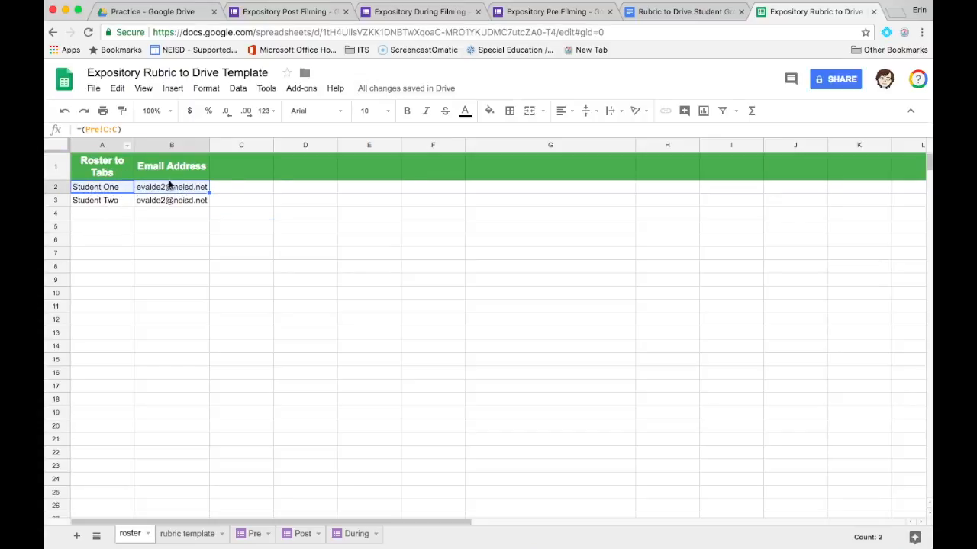
pyautogui.click(210, 197)
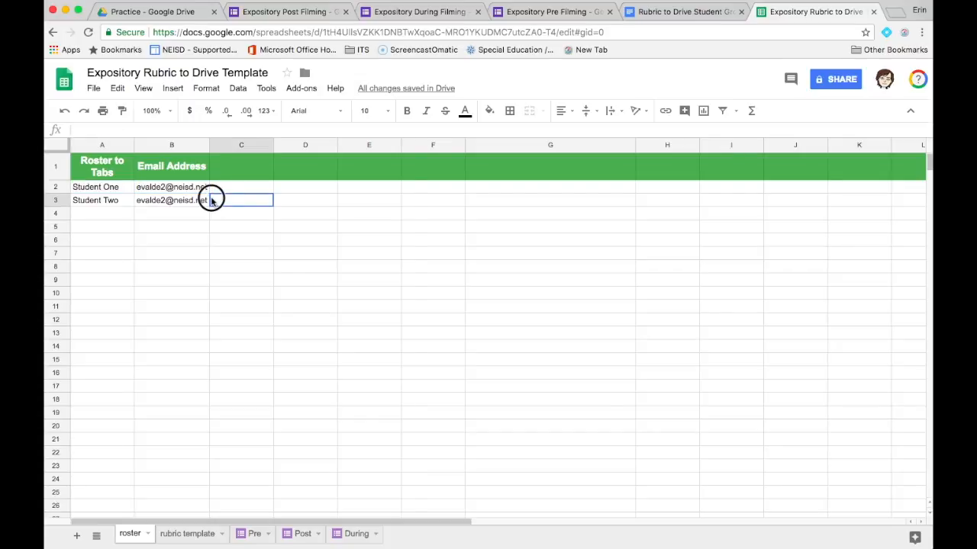
pyautogui.click(135, 189)
pyautogui.moveTo(135, 189); pyautogui.dragTo(210, 203)
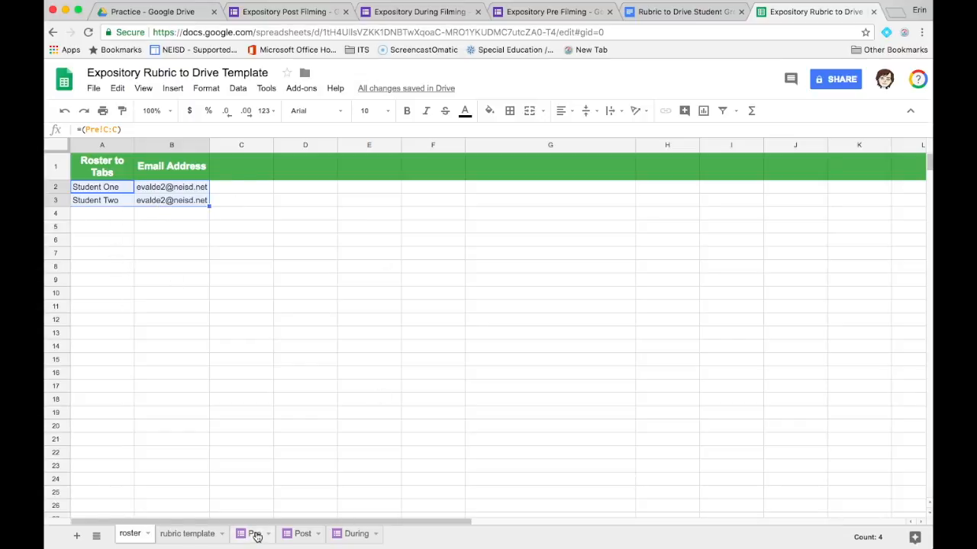
# - Examine the rubric template sheet, including the Choose Your Name formula in C8 and the note on the Pre cell D8
pyautogui.click(189, 535)
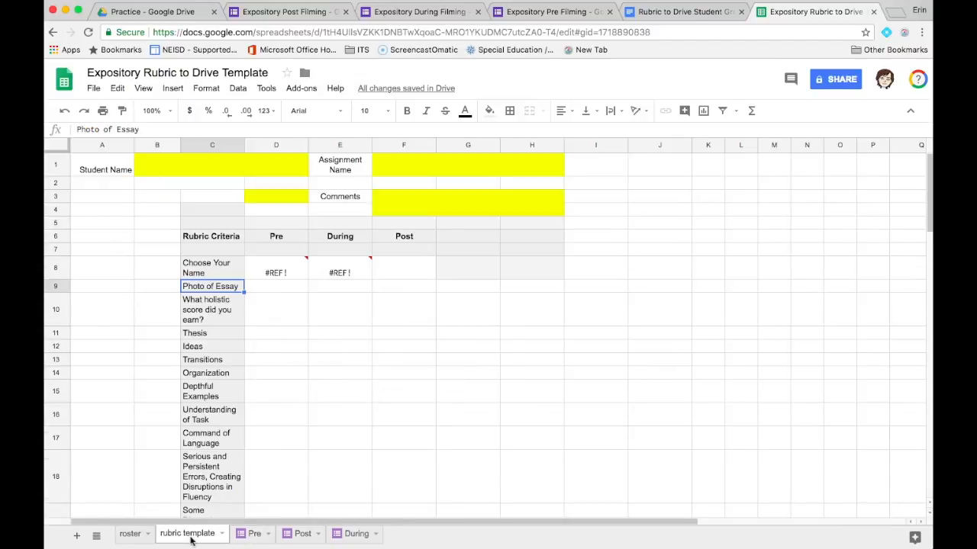
pyautogui.click(208, 268)
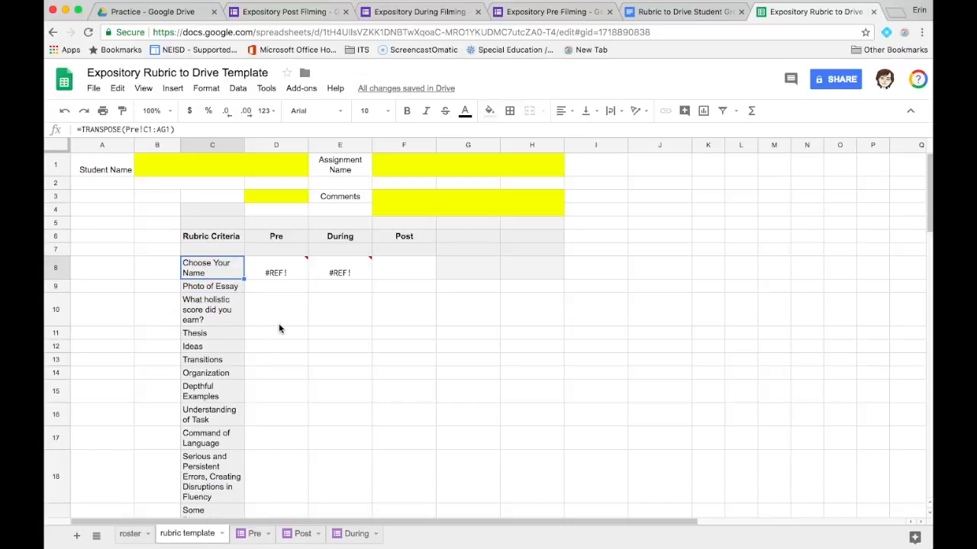
pyautogui.moveTo(291, 270)
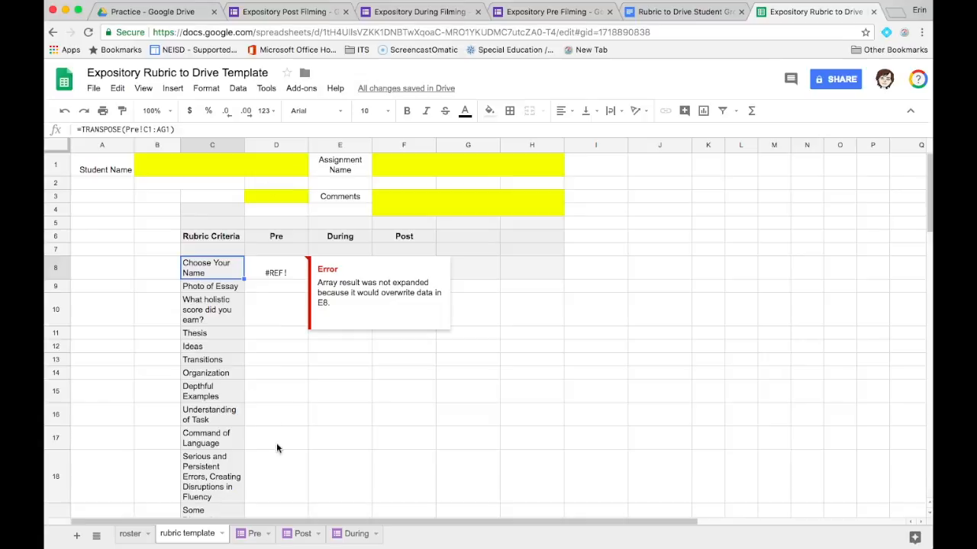
pyautogui.click(336, 435)
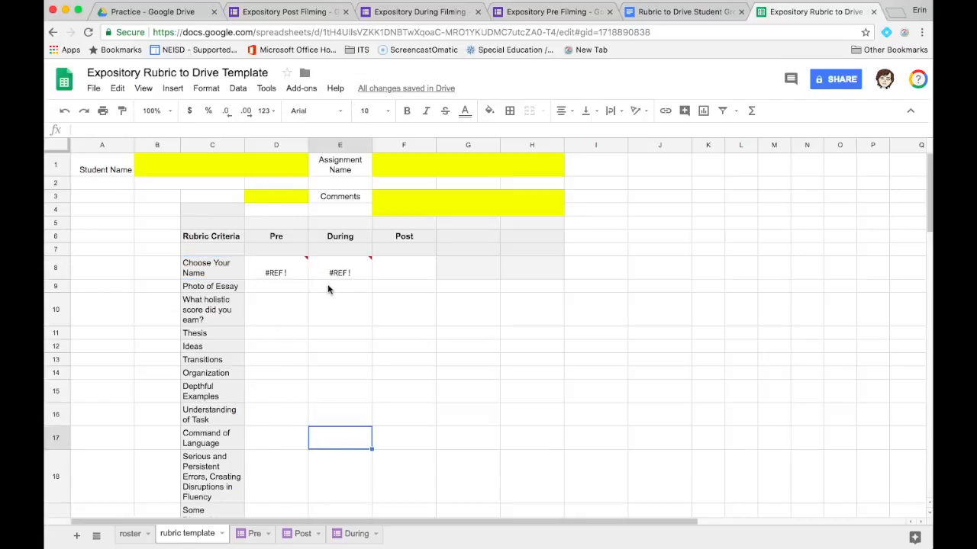
# - Launch the RubricTab add-on's Create rubrics command and authorize it to access the signed-in Google account
pyautogui.click(305, 88)
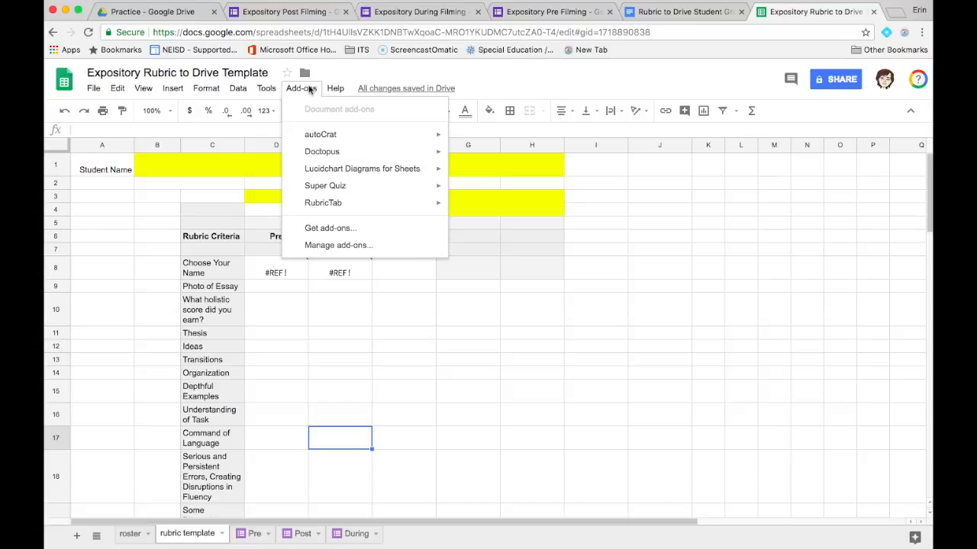
pyautogui.moveTo(343, 206)
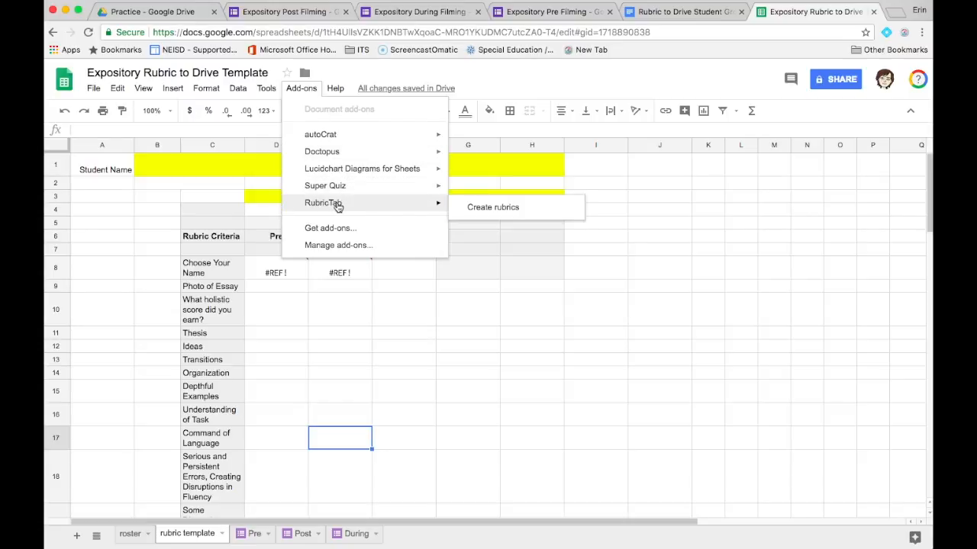
pyautogui.click(475, 214)
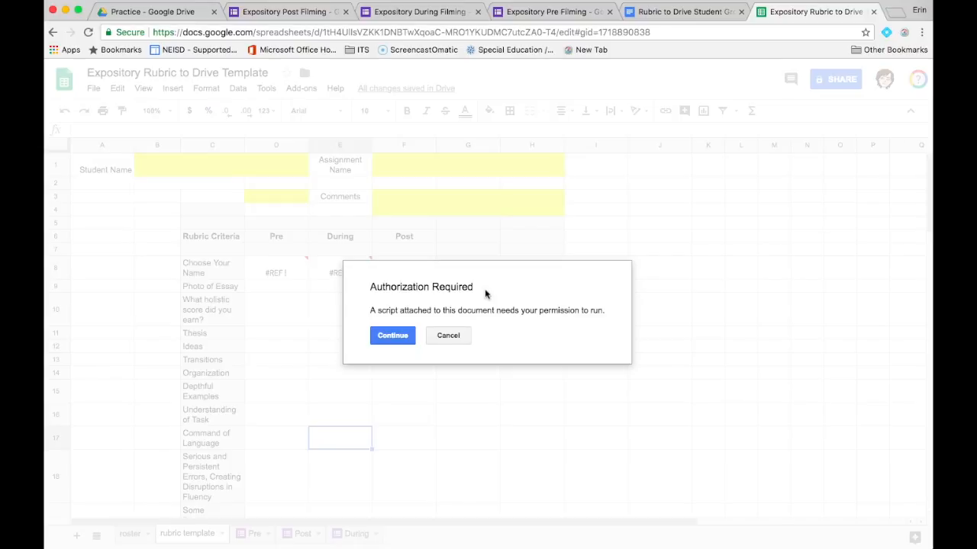
pyautogui.click(396, 337)
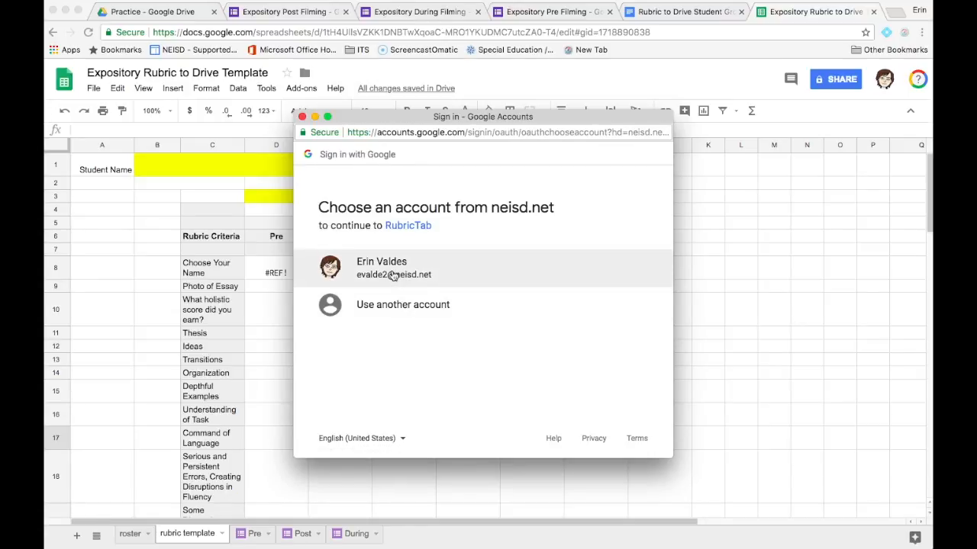
pyautogui.click(392, 273)
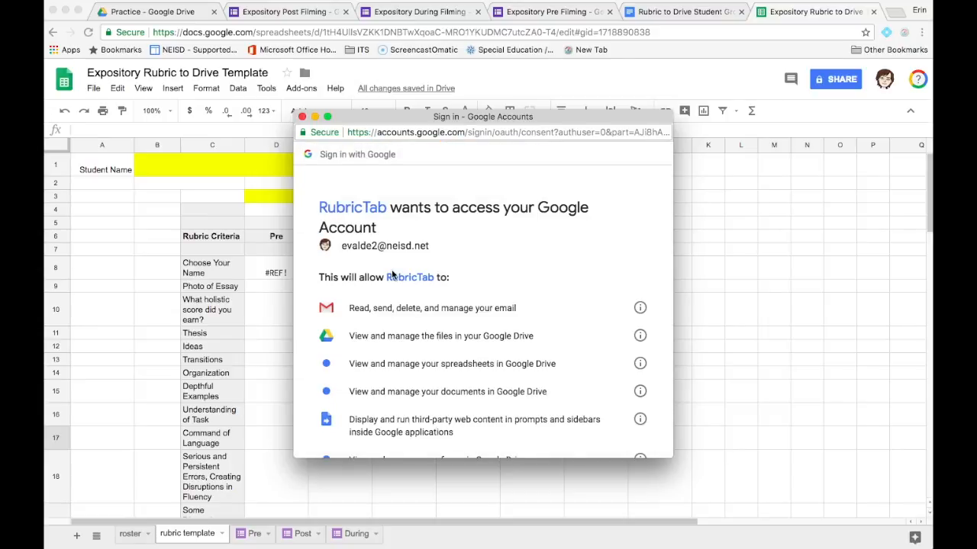
pyautogui.scroll(-5, 392, 273)
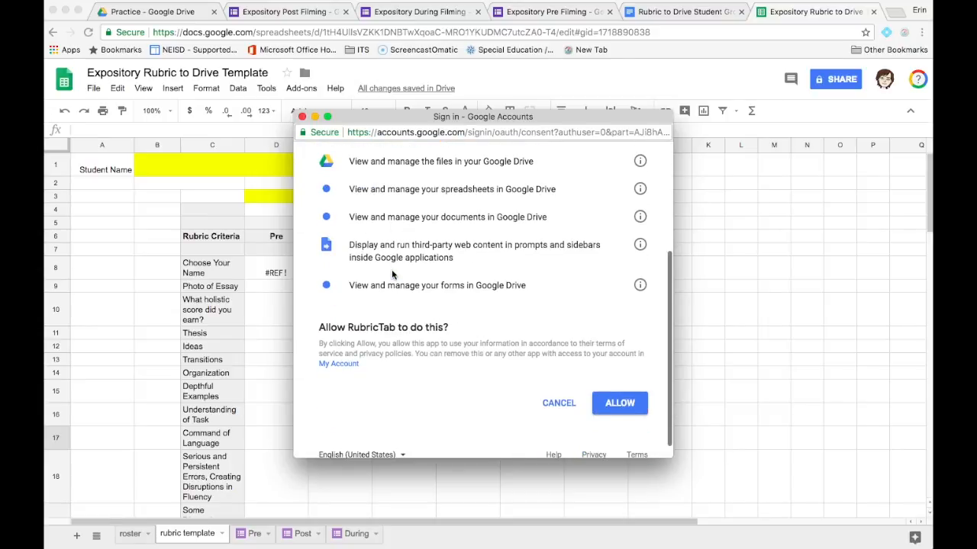
pyautogui.click(631, 406)
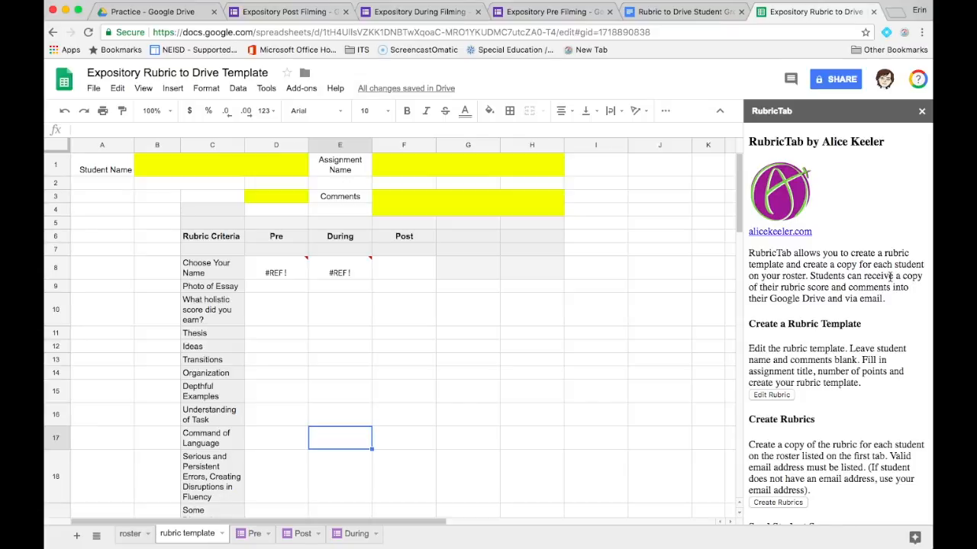
# - Create a copy of the rubric for each student on the roster with RubricTab
pyautogui.scroll(-3, 874, 338)
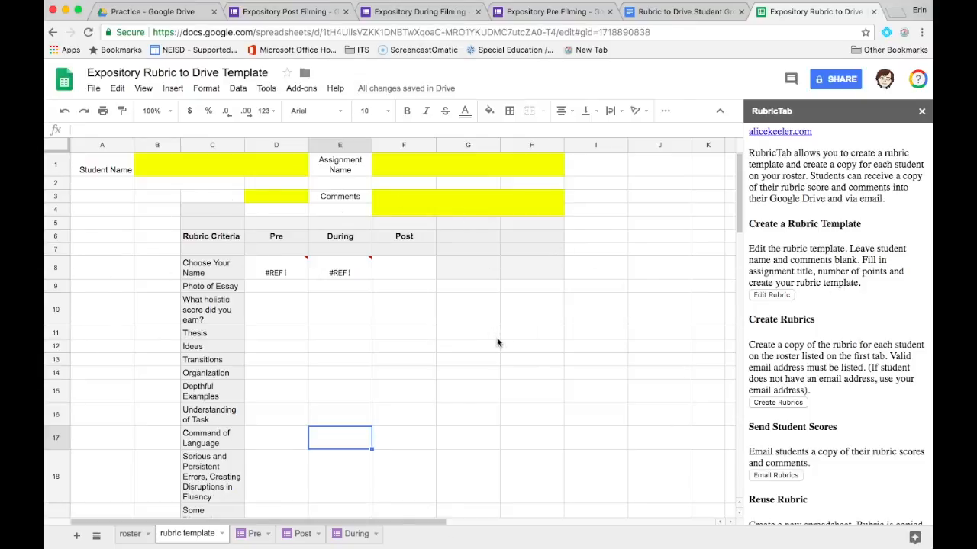
pyautogui.scroll(-5, 849, 342)
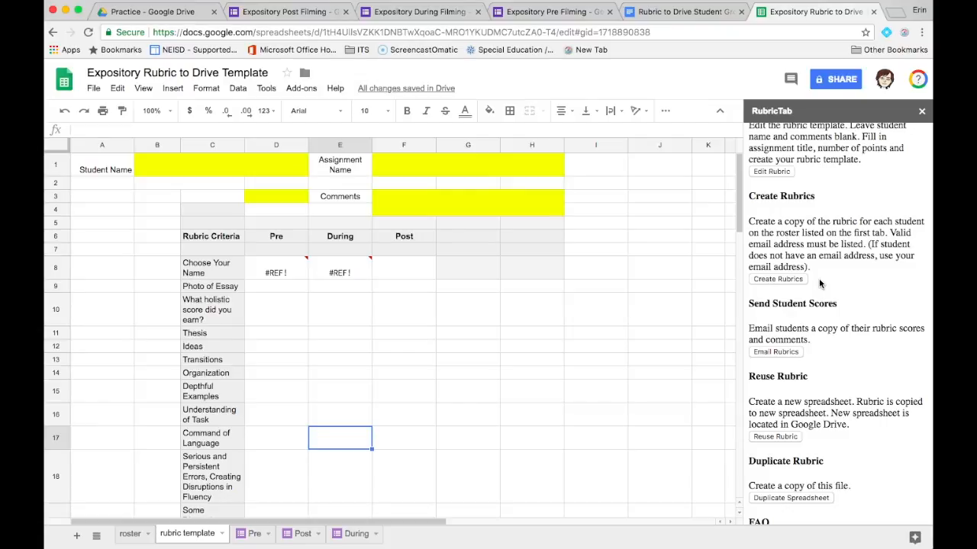
pyautogui.click(777, 279)
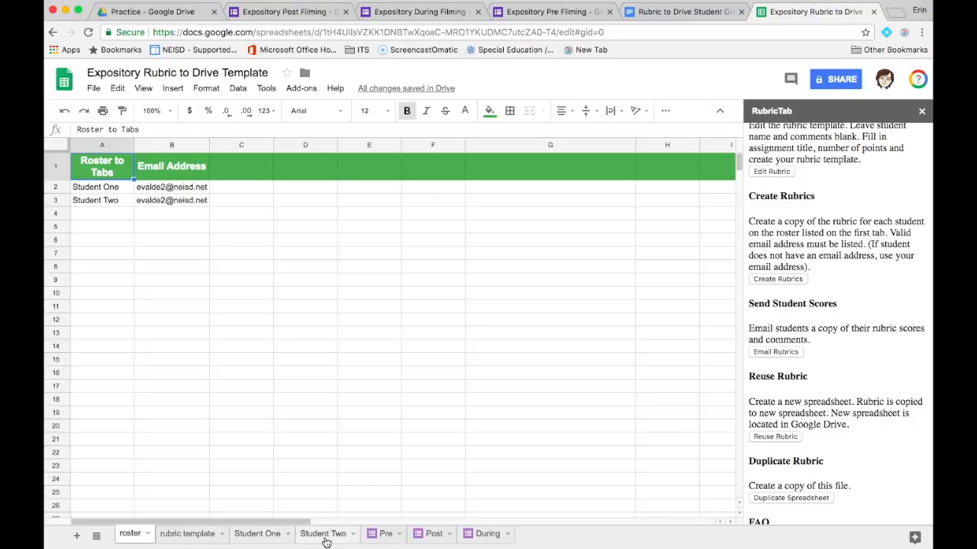
# - Review the Student One and Student Two rubric sheets, checking the Pre results and the During column
pyautogui.click(258, 538)
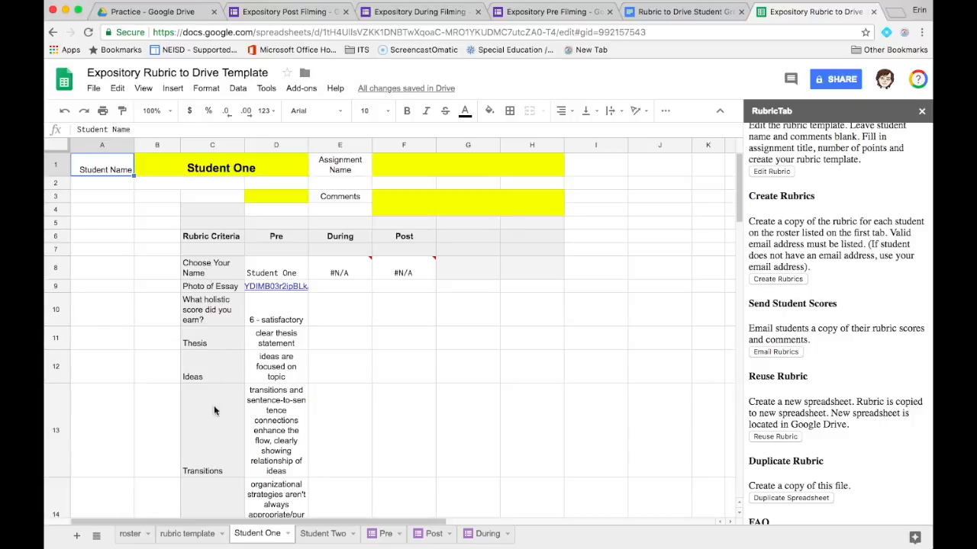
pyautogui.scroll(-3, 278, 447)
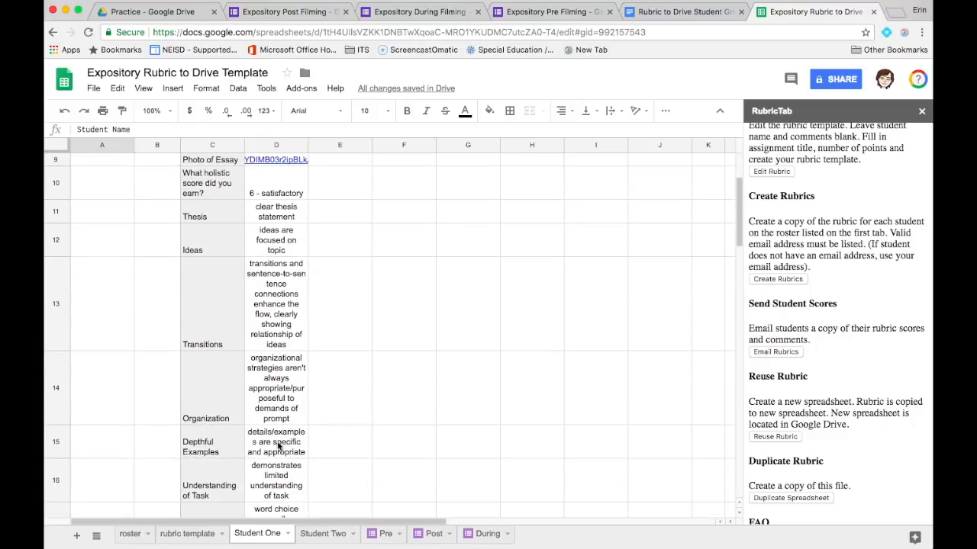
pyautogui.scroll(3, 279, 447)
pyautogui.click(318, 538)
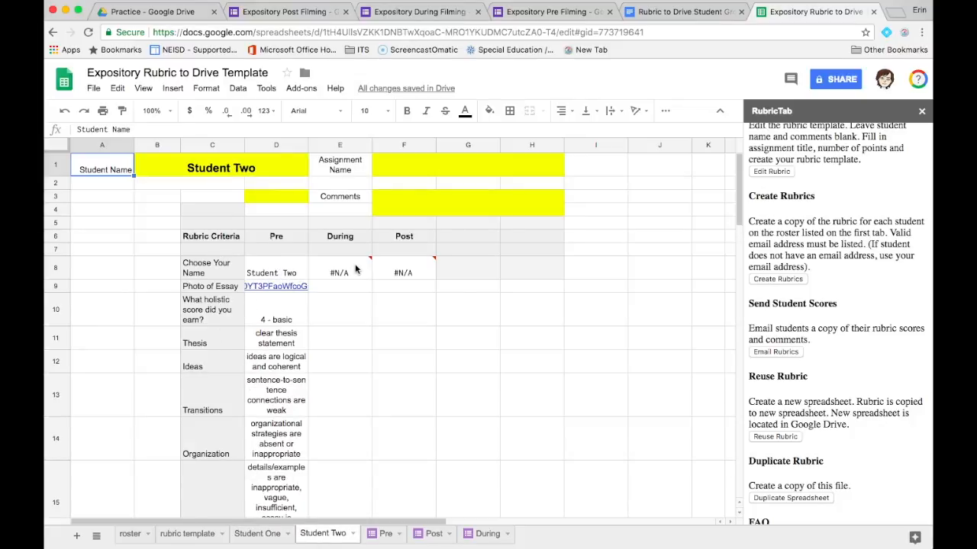
pyautogui.moveTo(347, 271)
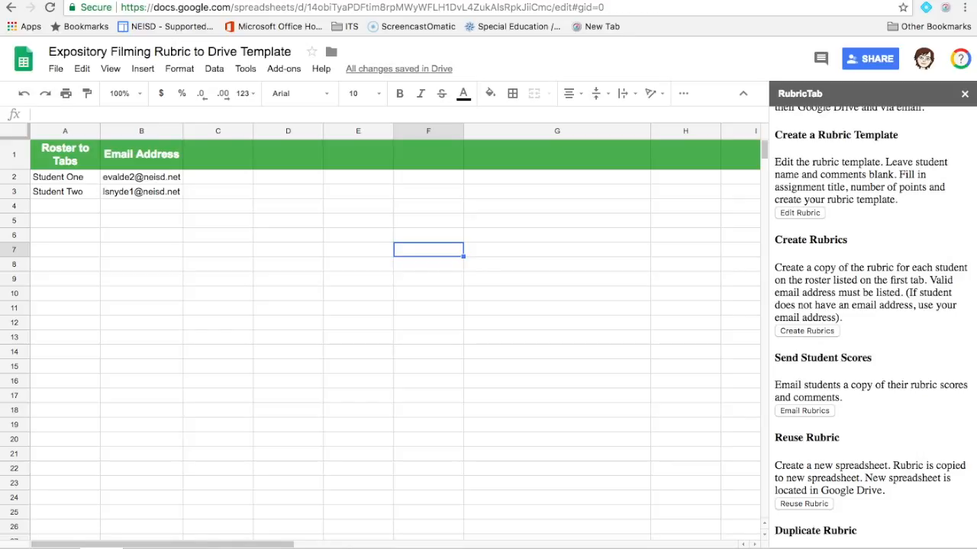
# - In the Expository Filming Rubric to Drive spreadsheet, view Student One's rubric sheet and open that student's document link from the roster
pyautogui.click(164, 548)
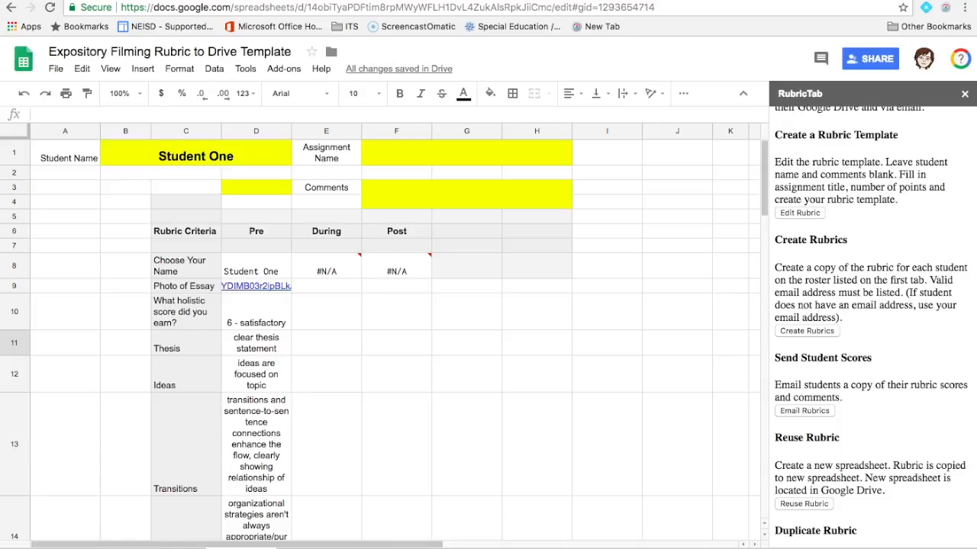
pyautogui.click(101, 548)
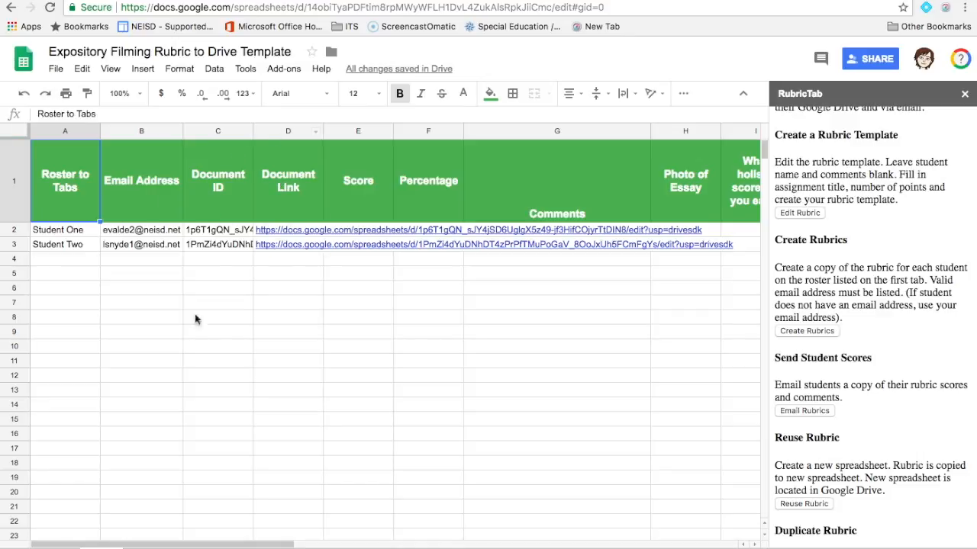
pyautogui.click(303, 232)
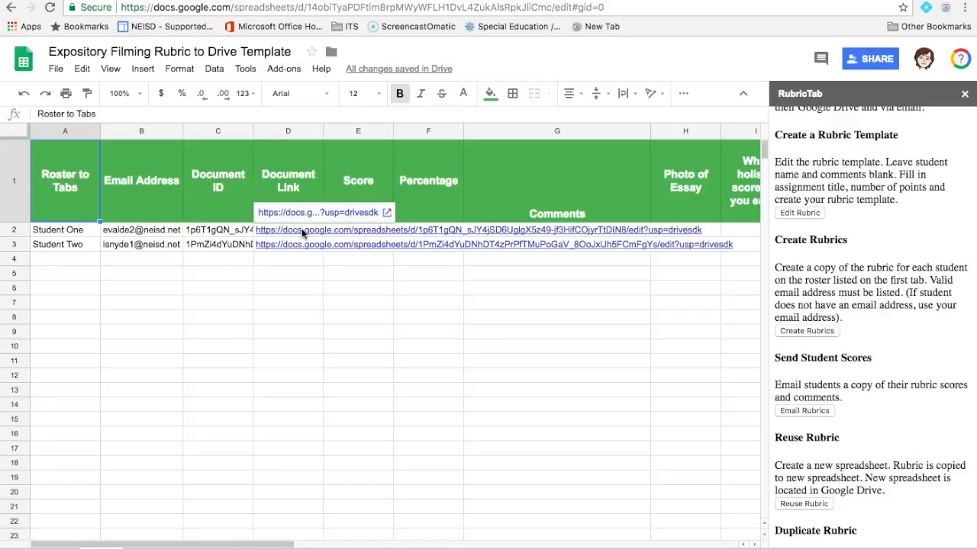
pyautogui.click(313, 216)
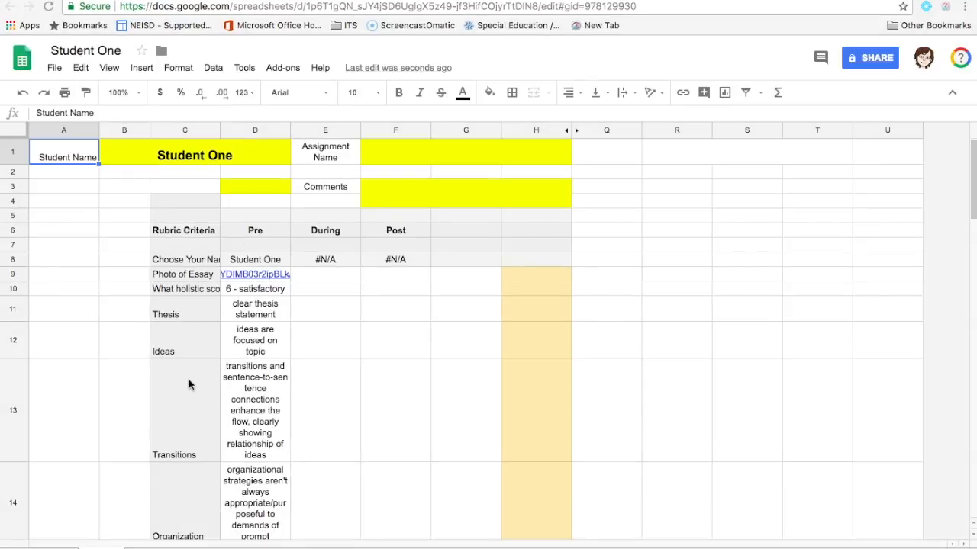
# - Read through the Pre column of Student One's individual rubric document, from the essay photo link to the writing criteria
pyautogui.scroll(-5, 229, 306)
pyautogui.scroll(3, 236, 305)
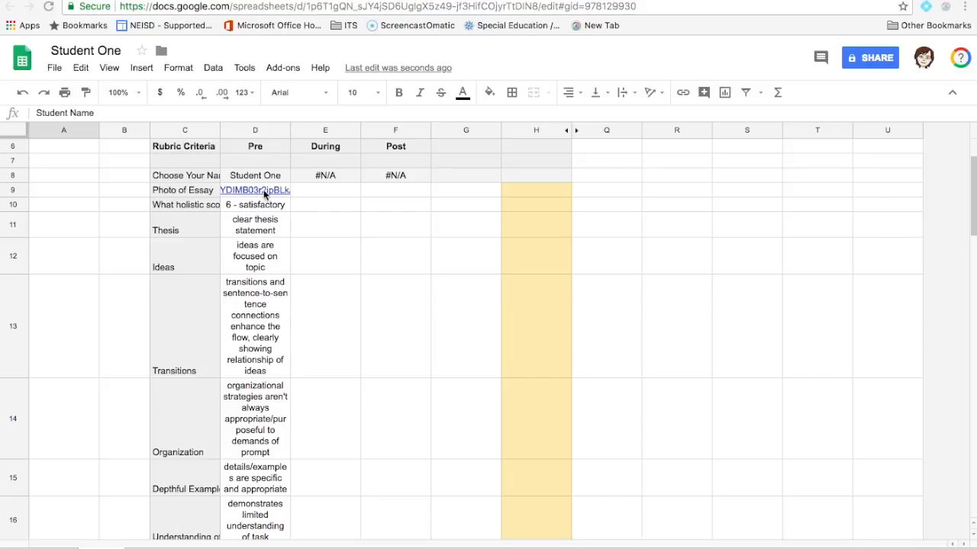
pyautogui.scroll(-5, 263, 195)
pyautogui.scroll(5, 263, 194)
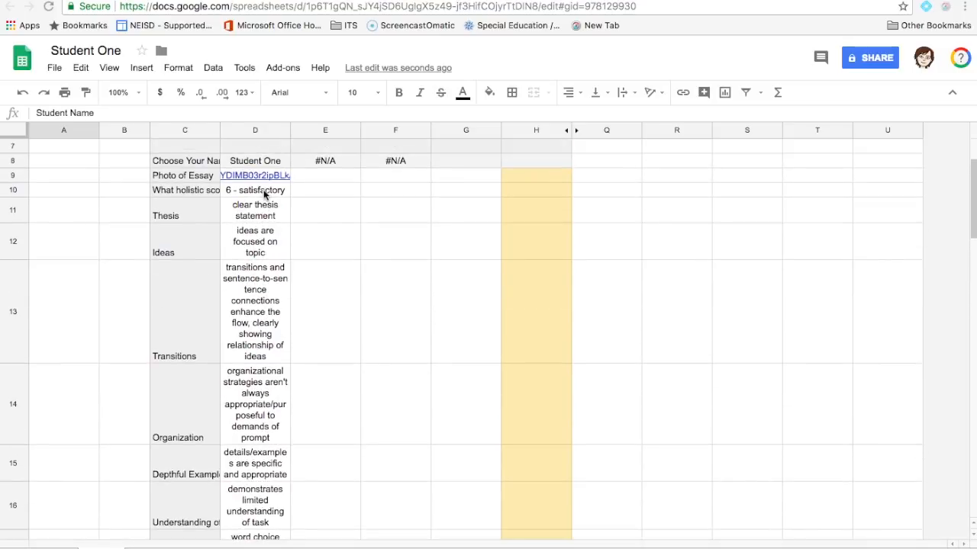